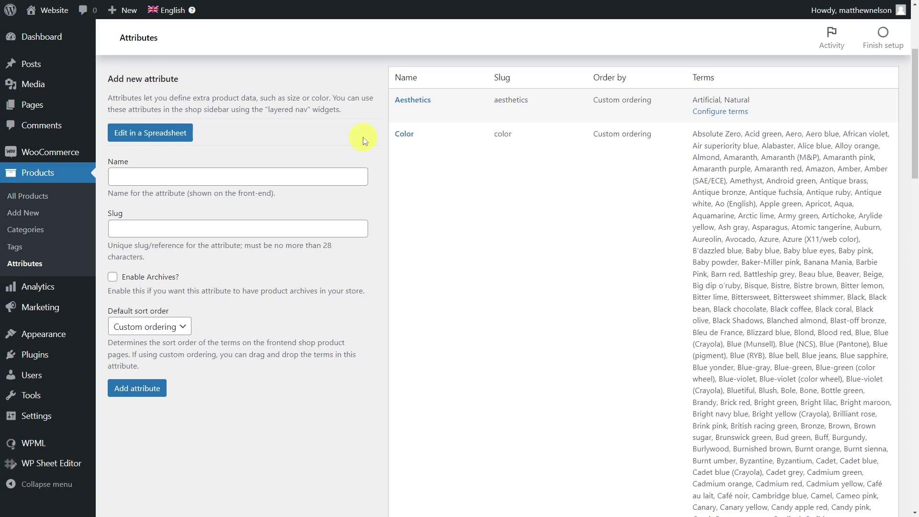
Open WP Sheet Editor's 'Edit categories, tags, attributes, taxonomies' page listing editable taxonomies.
mouse_move(51, 464)
left_click(144, 422)
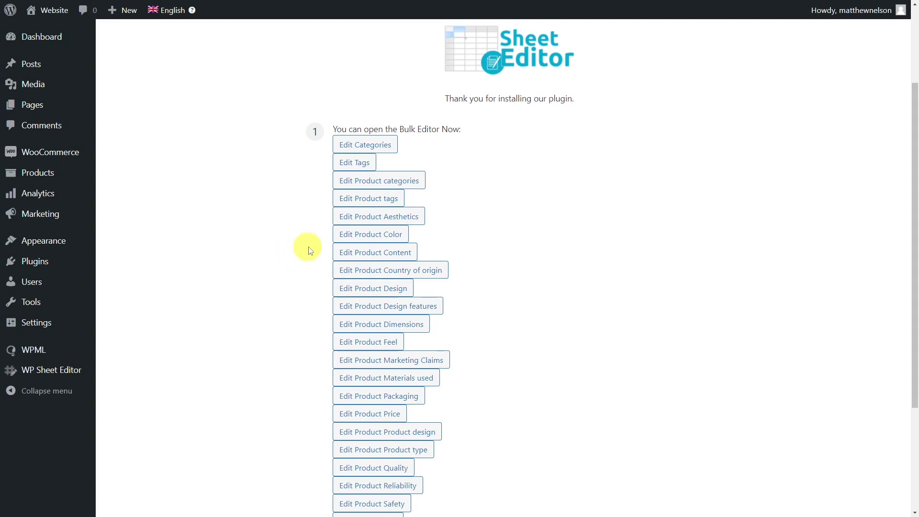
Load the Product Color (pa_color) terms as a 337-row spreadsheet.
left_click(363, 239)
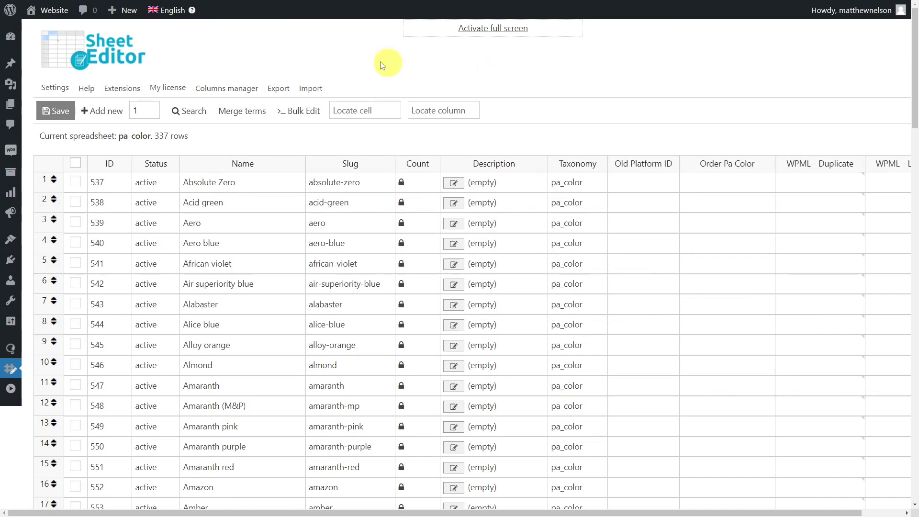
Switch the language to Spanish and rename Absolute Zero to 'Cero Absoluto'.
mouse_move(171, 10)
left_click(176, 110)
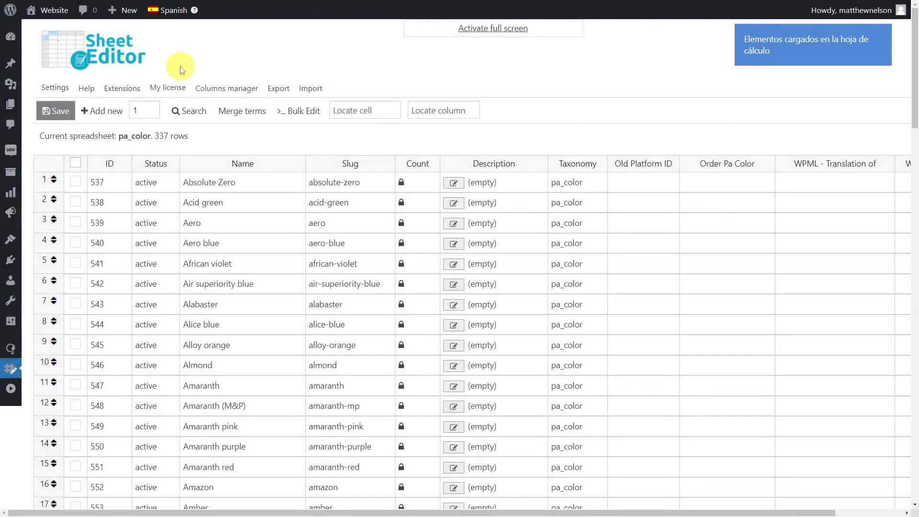
double_click(230, 182)
key("ctrl+a")
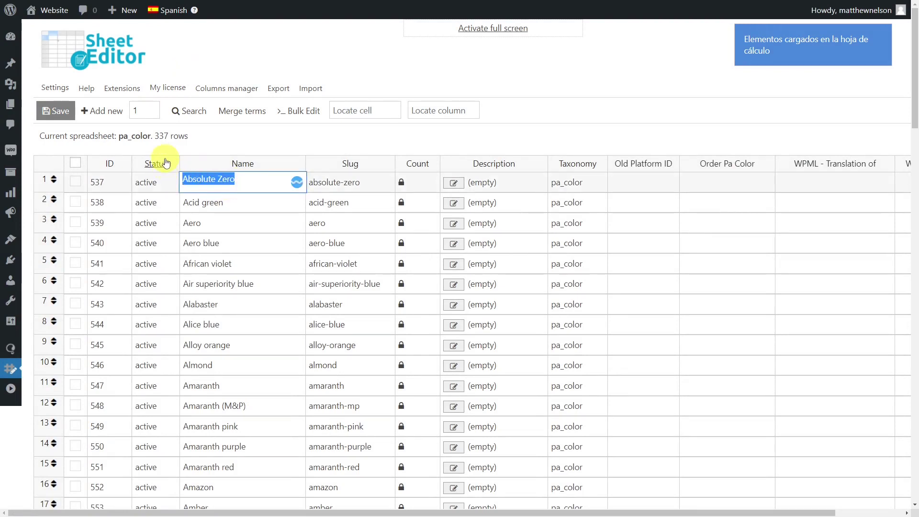
type("Cero Absoluto")
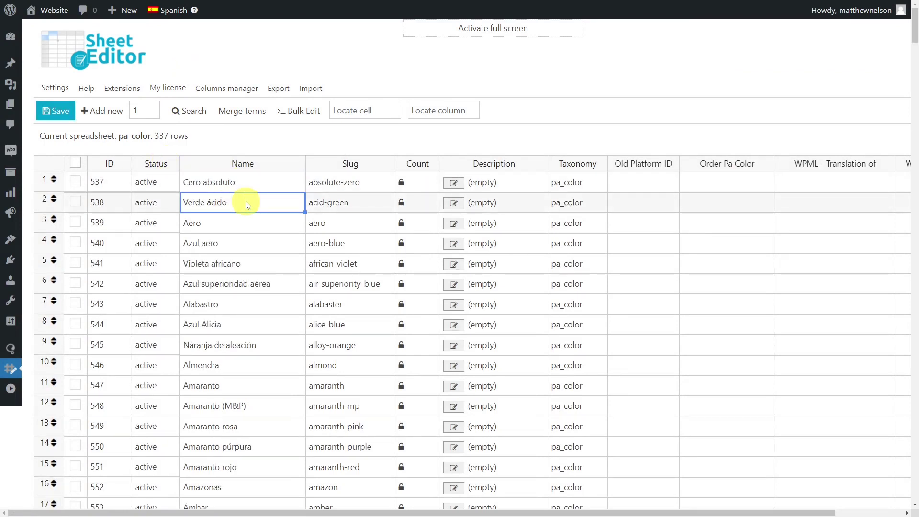
Save the Spanish color names and dismiss the save confirmation.
left_click(62, 114)
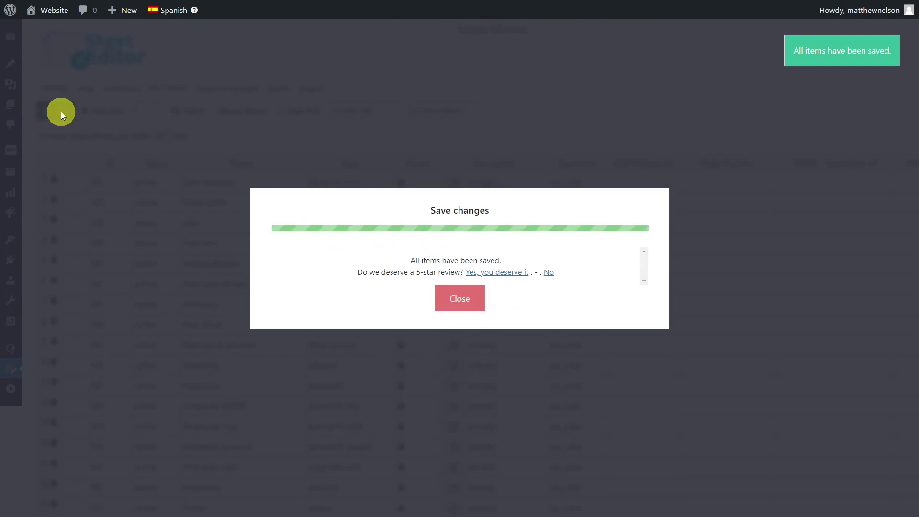
left_click(460, 299)
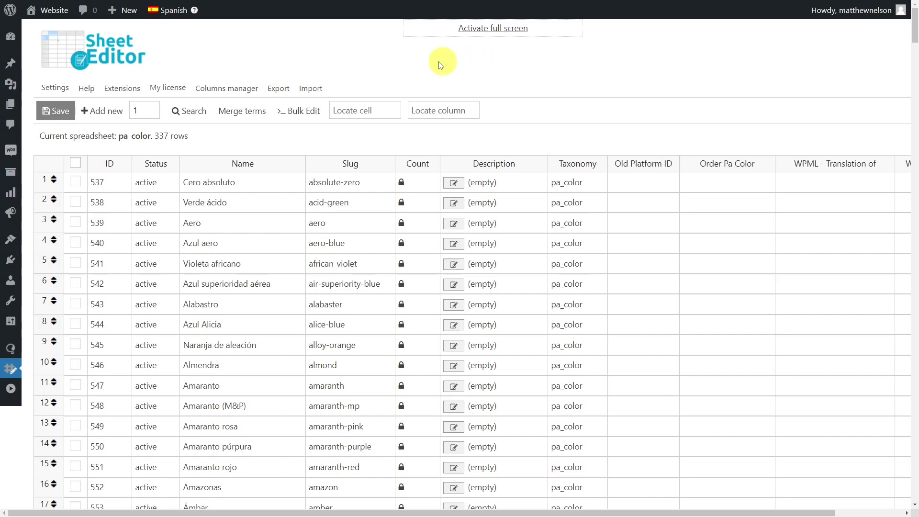
Bulk edit all rows in the search, copying the Name column into Slug.
left_click(295, 114)
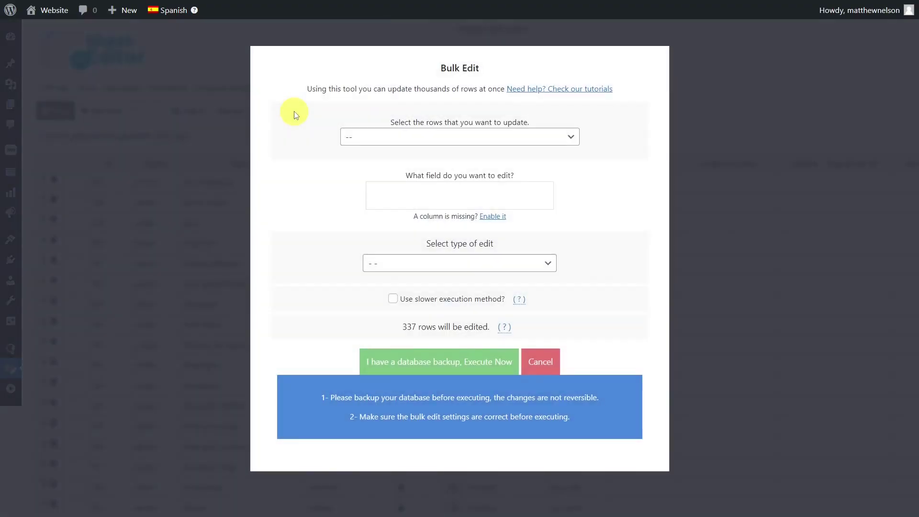
left_click(554, 137)
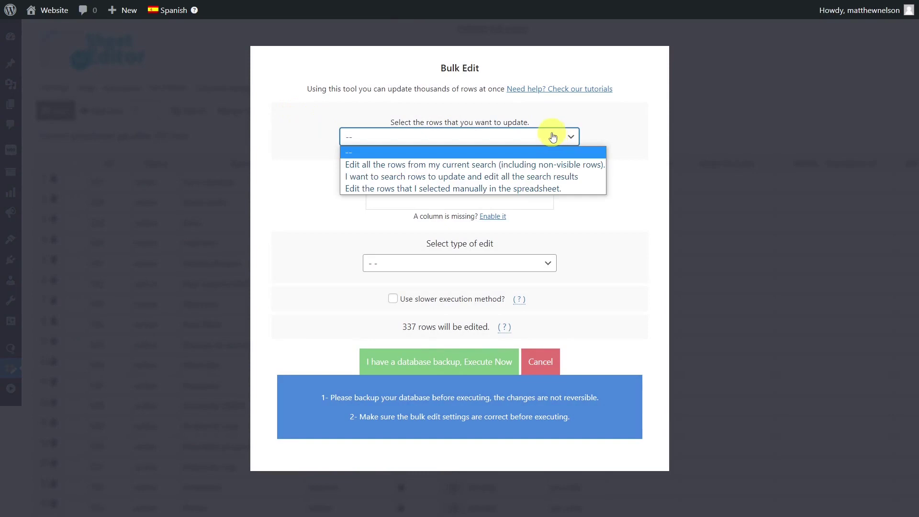
left_click(479, 164)
left_click(447, 196)
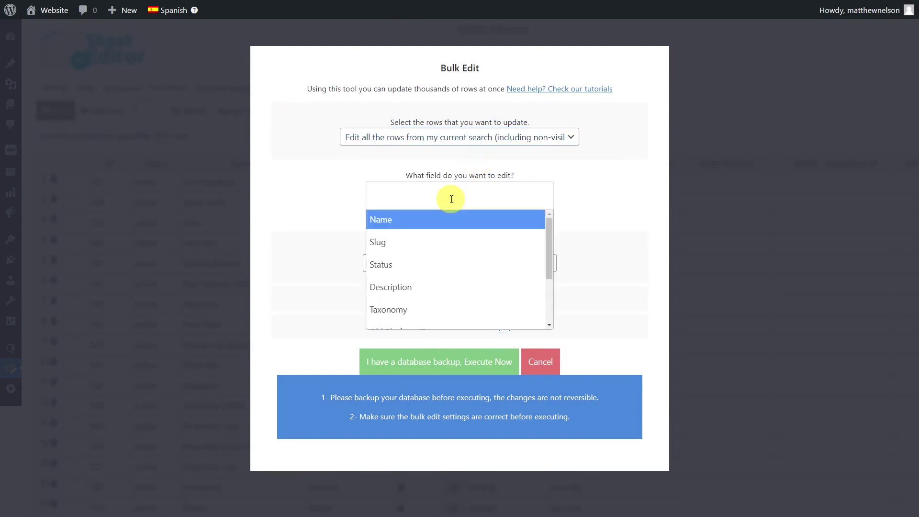
left_click(400, 243)
left_click(411, 264)
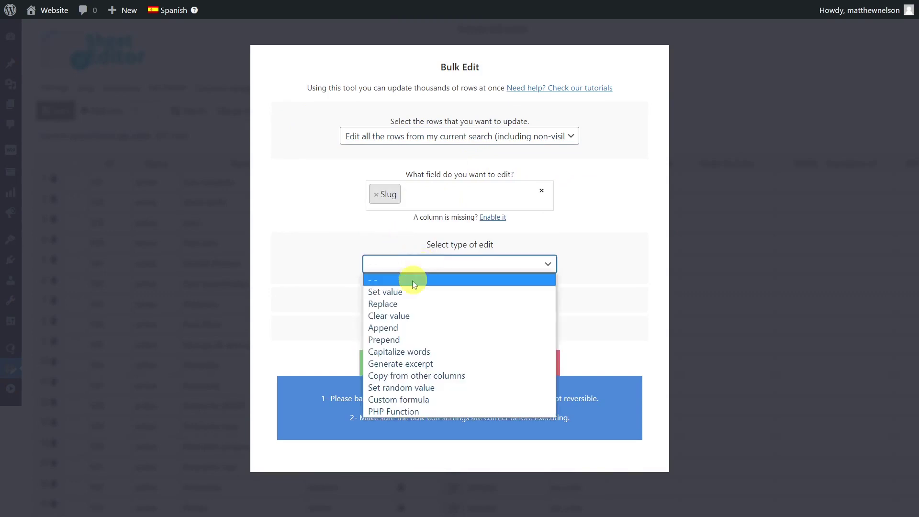
left_click(428, 376)
left_click(487, 297)
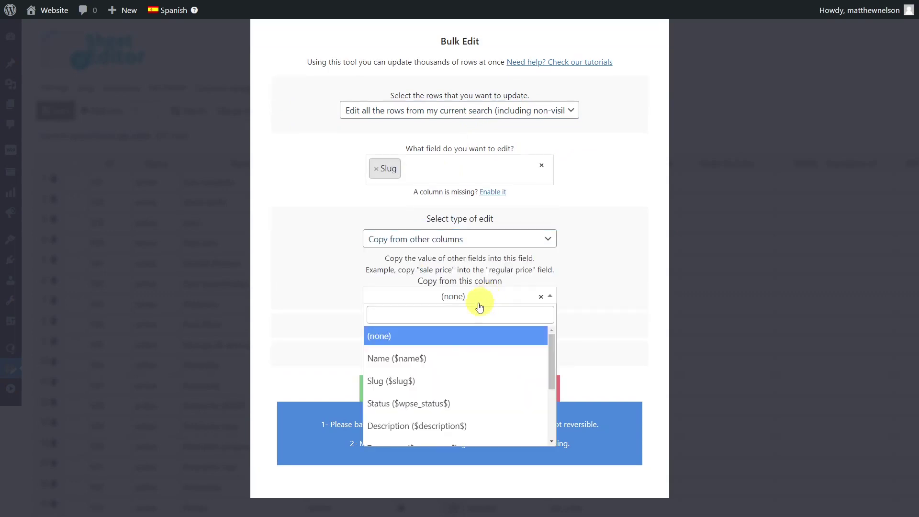
left_click(420, 360)
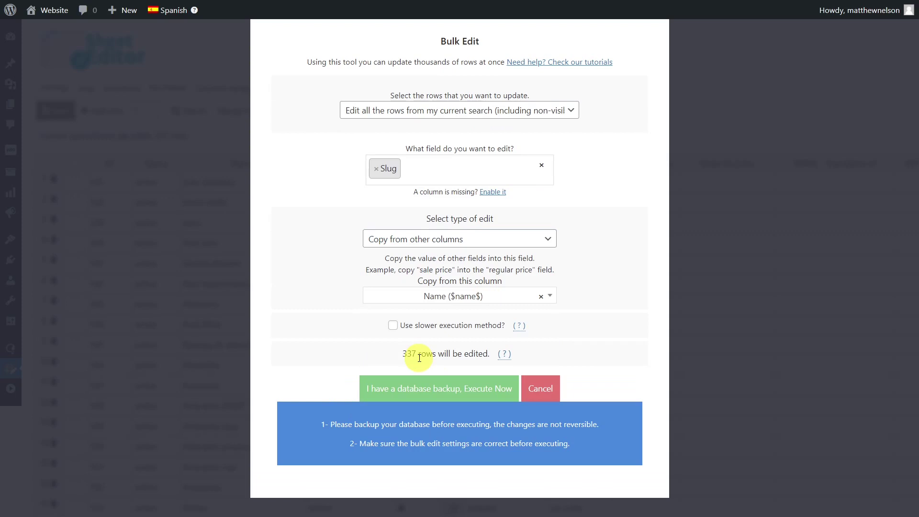
left_click(430, 384)
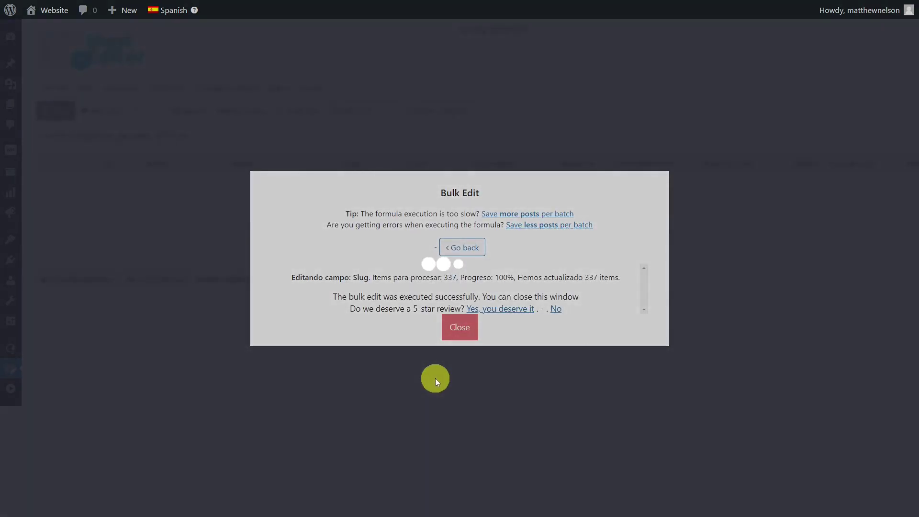
Close the Bulk Edit report to view Spanish slugs like 'amaranto-rojo'.
left_click(460, 327)
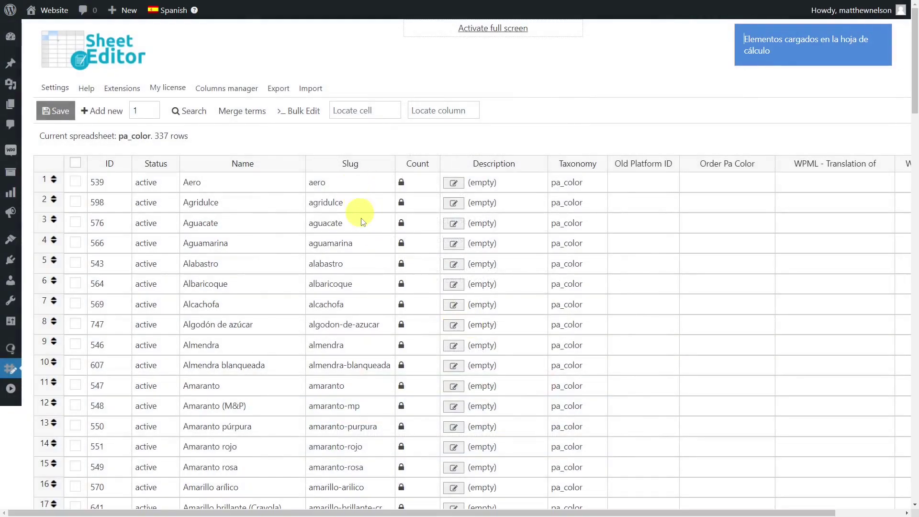